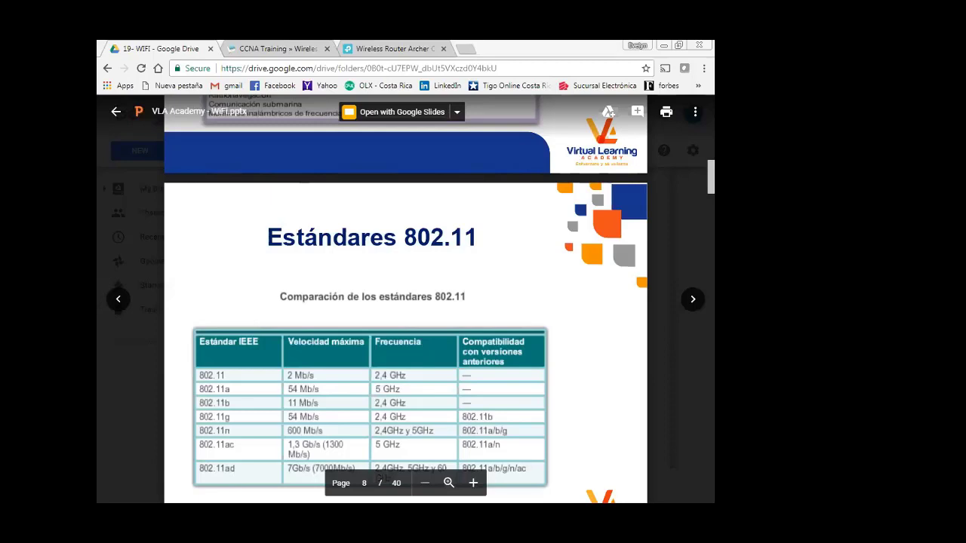
Switch from the WiFi slides to the Wireless Router Archer admin page tab
click(351, 48)
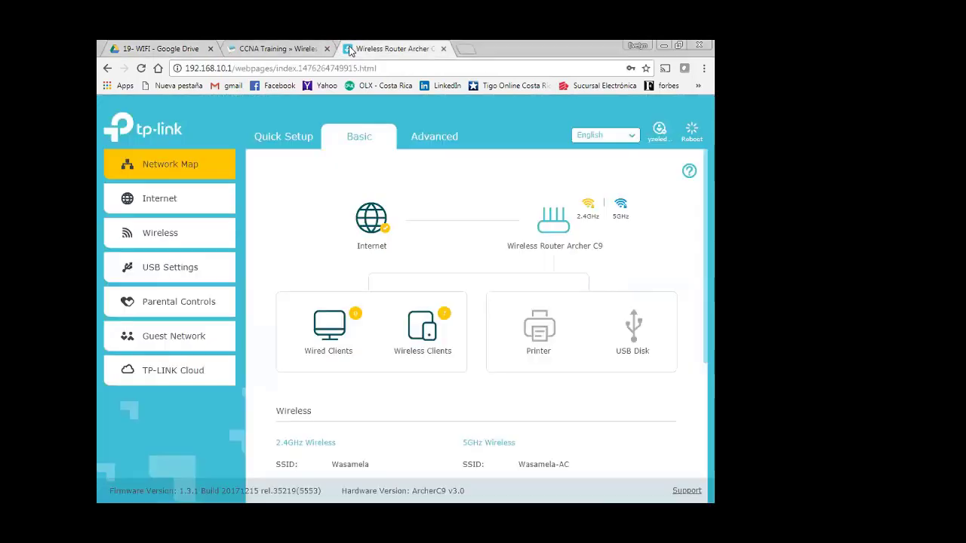
Log in with the admin e-mail and password, correcting the e-mail after the unregistered-address warning
click(428, 139)
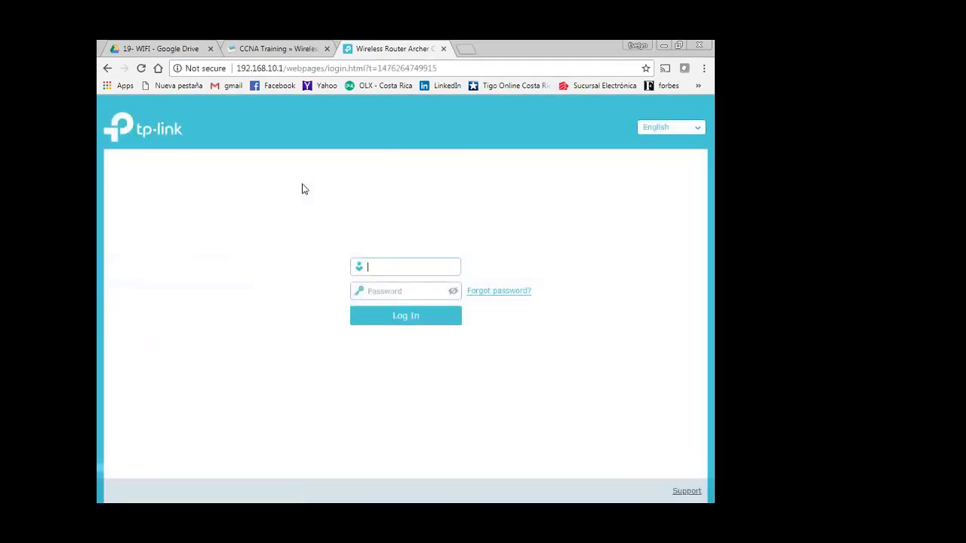
key(Tab)
text(•••••••••)
key(Return)
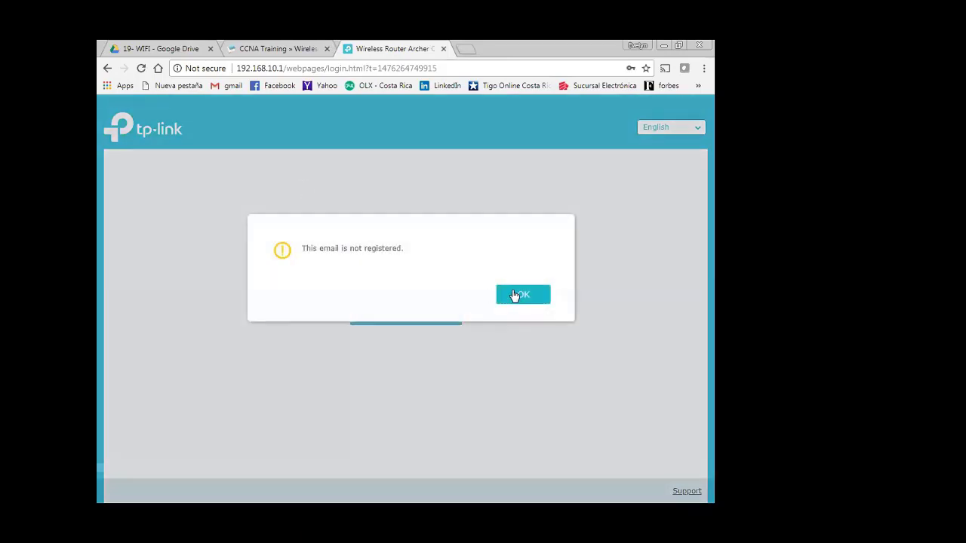
click(522, 294)
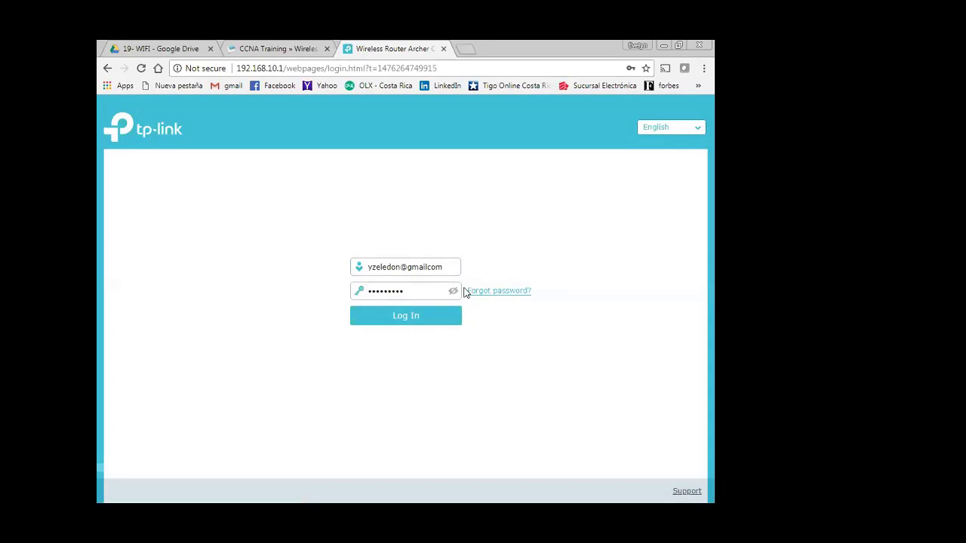
text(.)
key(Return)
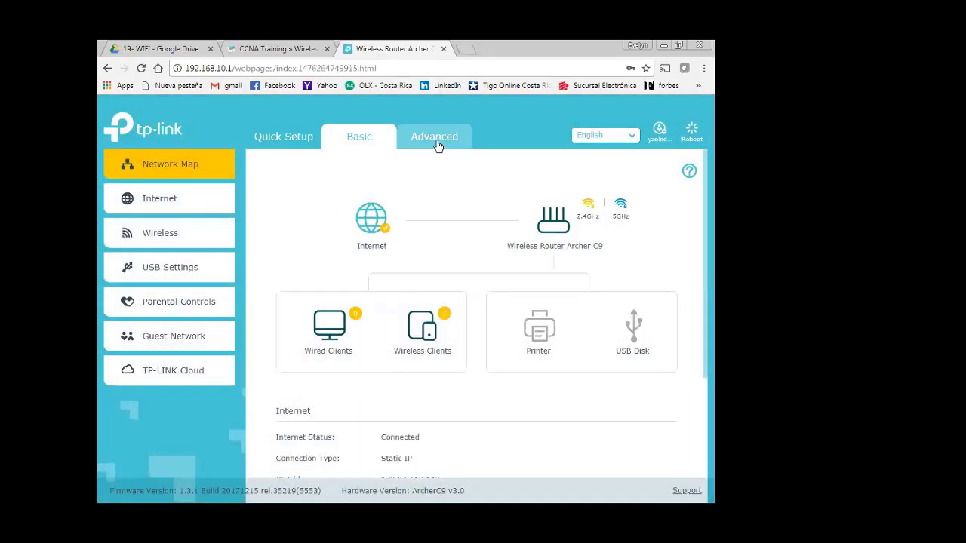
Open Advanced > System Tools > System Parameters and scroll to the 5GHz Wireless settings
click(436, 138)
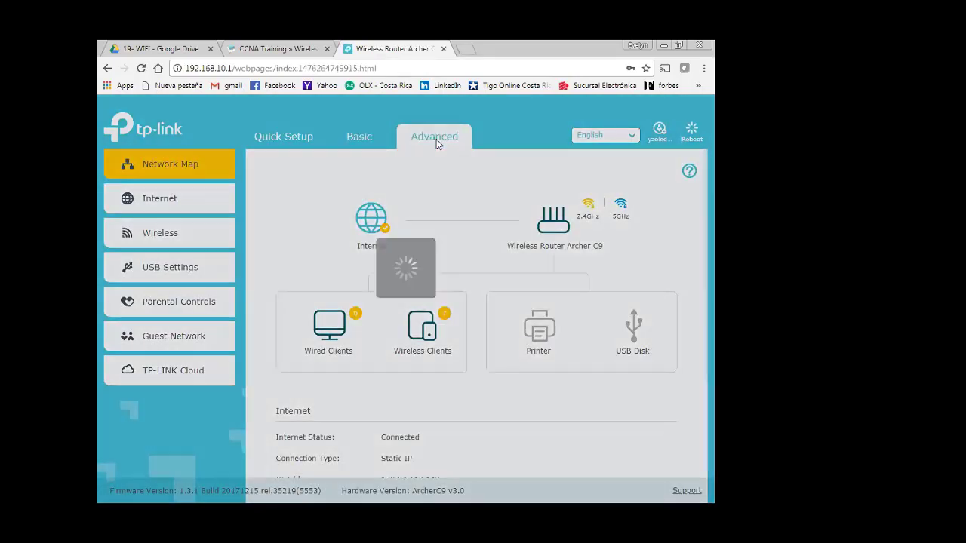
scroll(243, 188, down, 1)
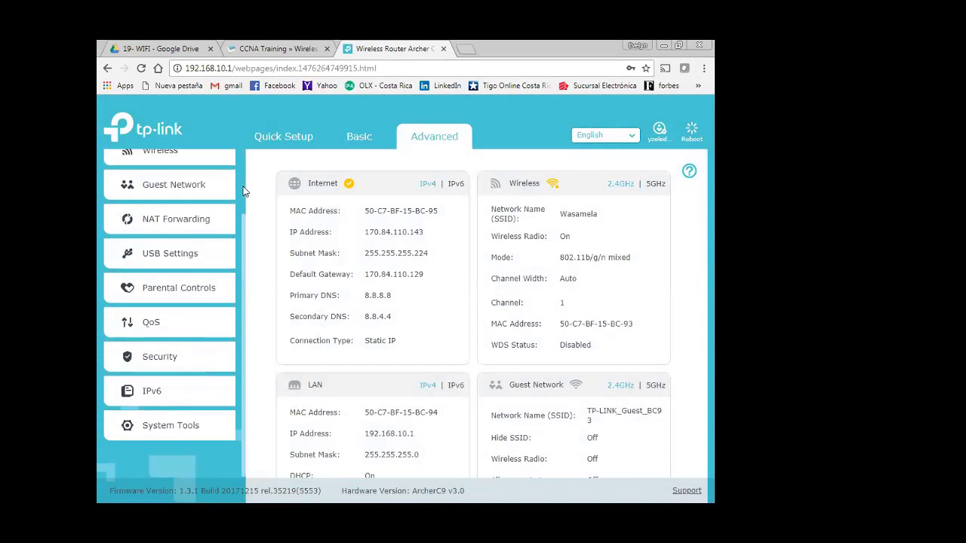
click(185, 426)
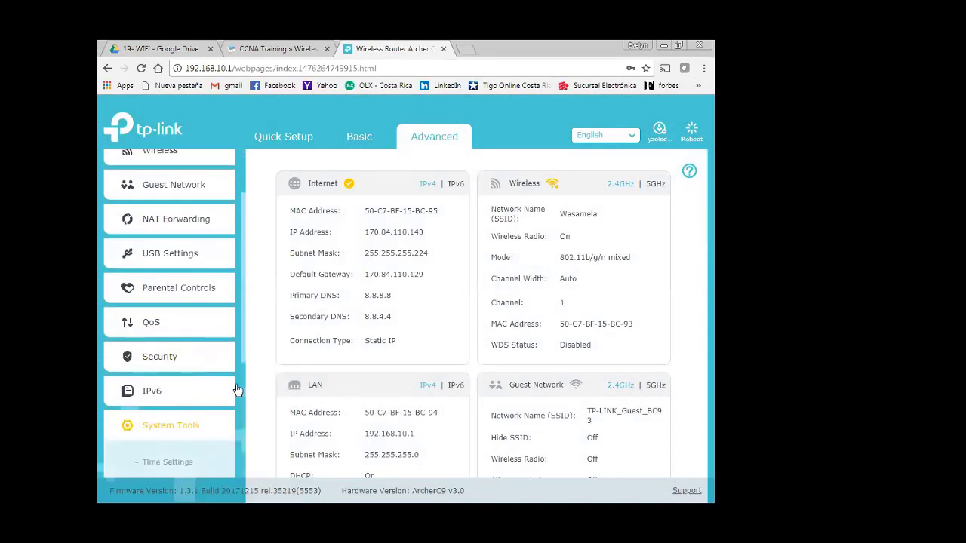
scroll(239, 411, down, 3)
click(206, 424)
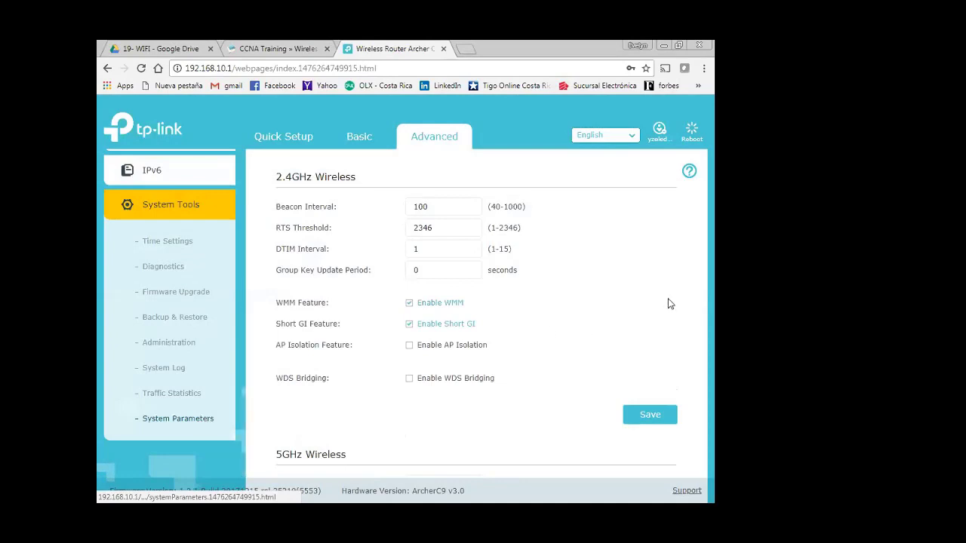
scroll(696, 240, down, 1)
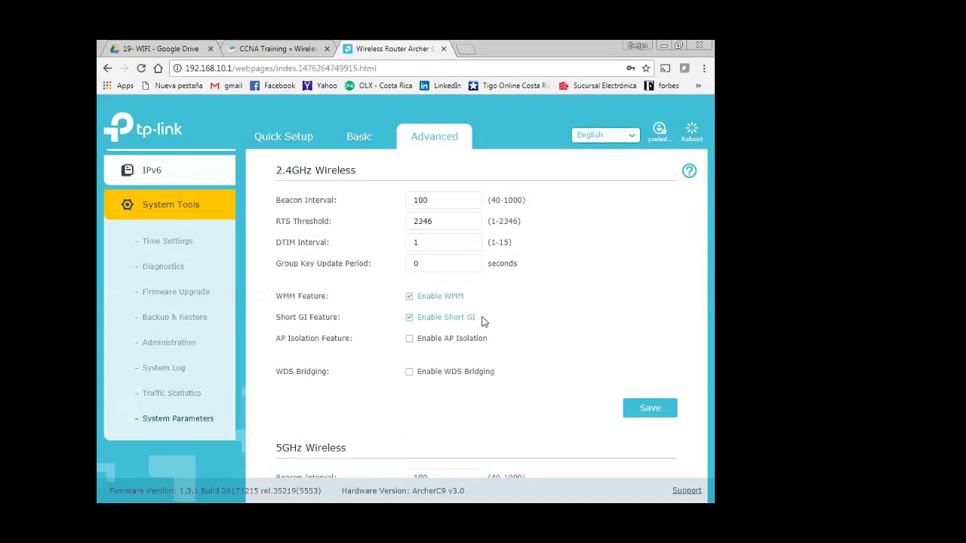
scroll(696, 235, down, 4)
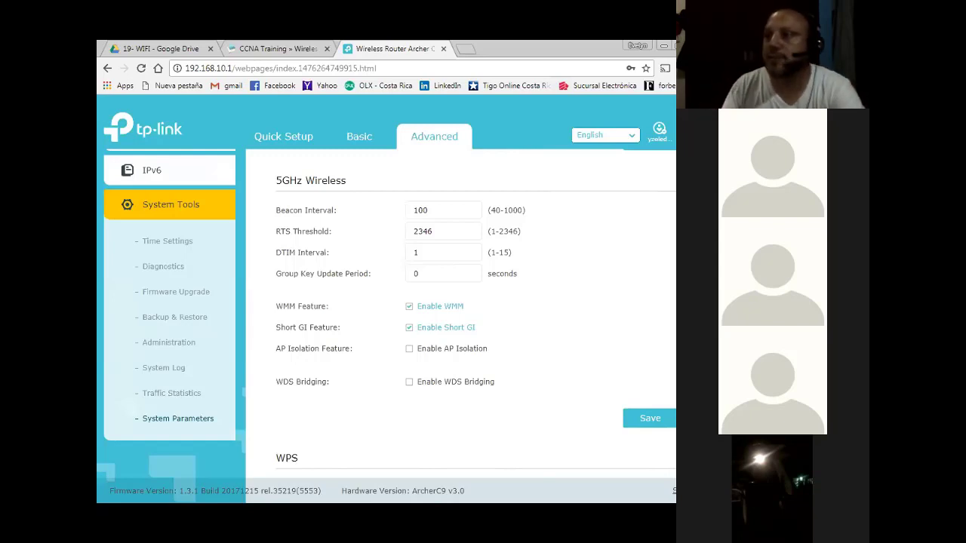
Return to the '19- WIFI' slides in Google Drive and scroll to slide 9, WLAN vs LAN
click(197, 51)
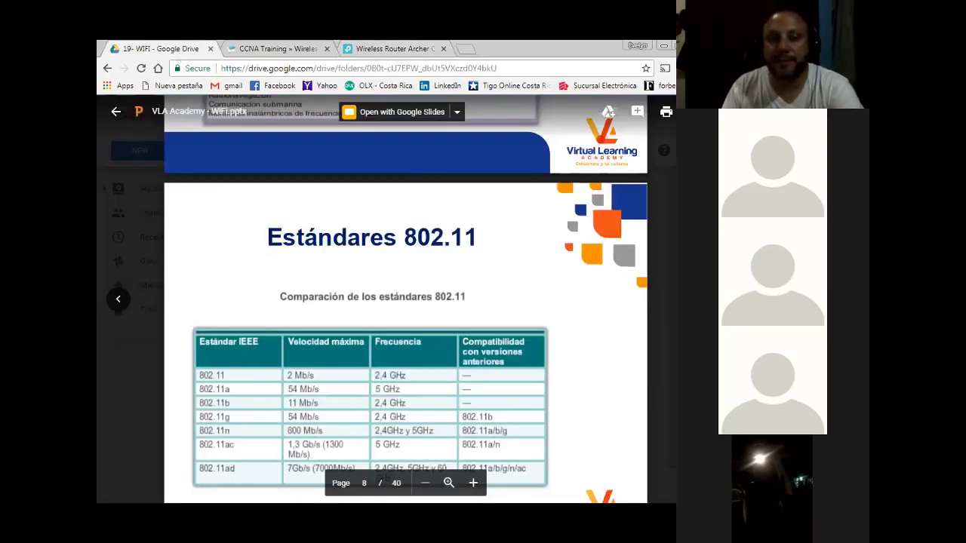
scroll(405, 302, down, 5)
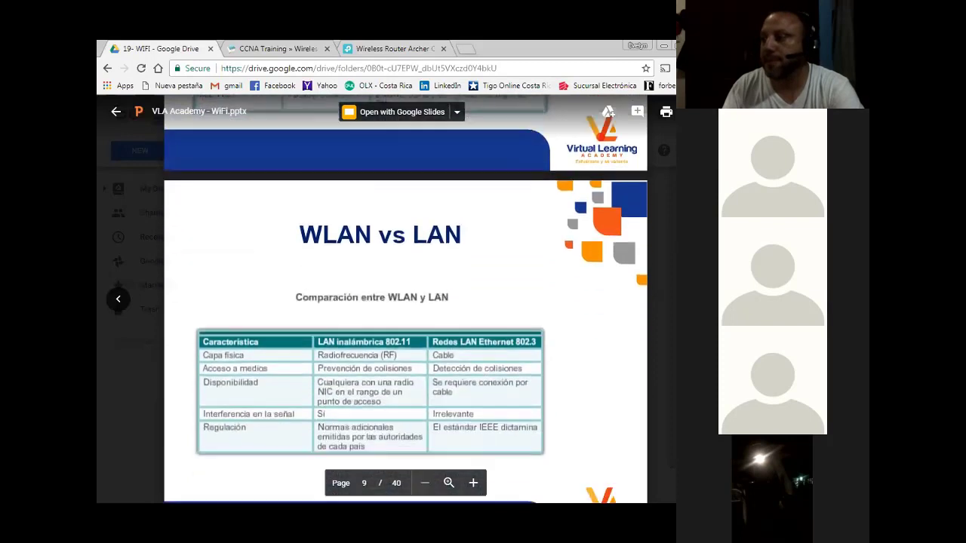
scroll(405, 299, down, 1)
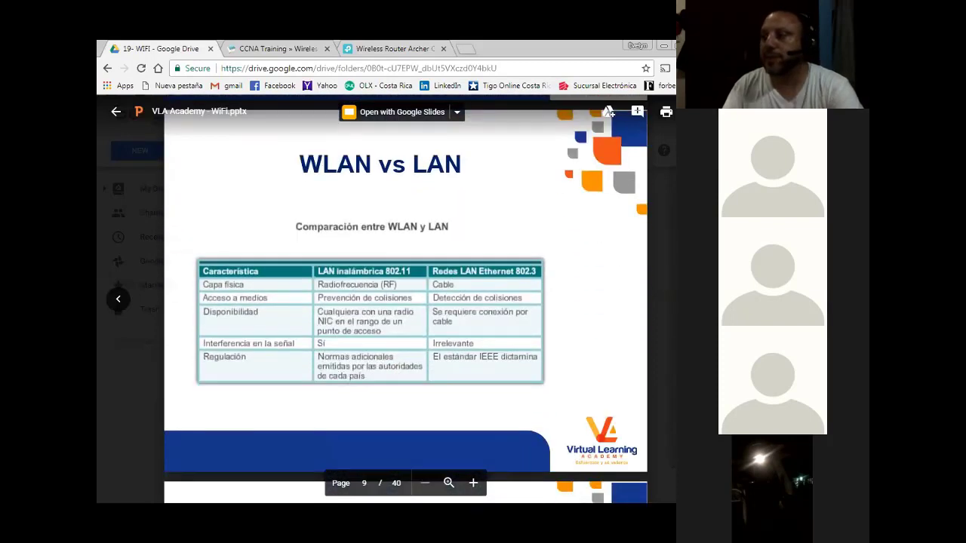
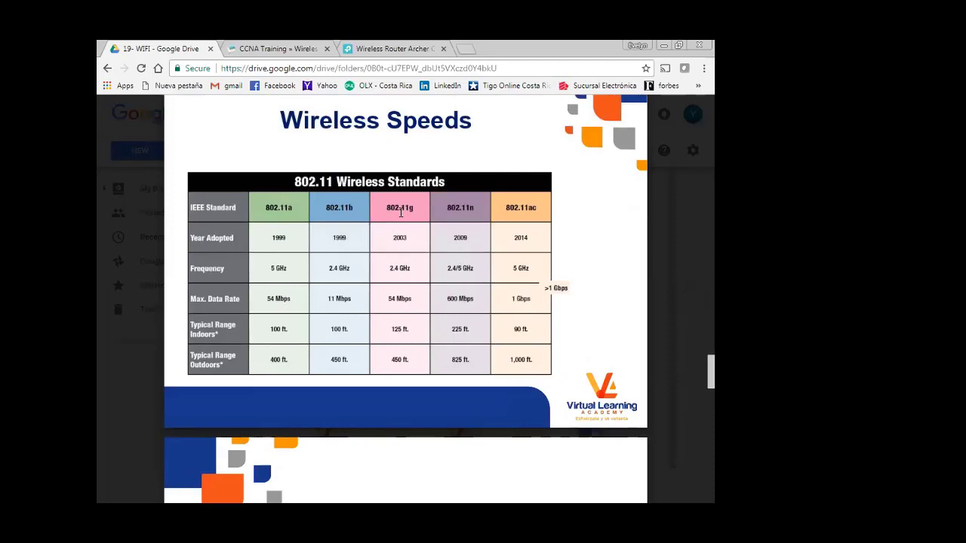
Switch to the Wireless Router Archer tab showing Wasamela-AC's 5GHz Wireless Settings
mouse_move(402, 330)
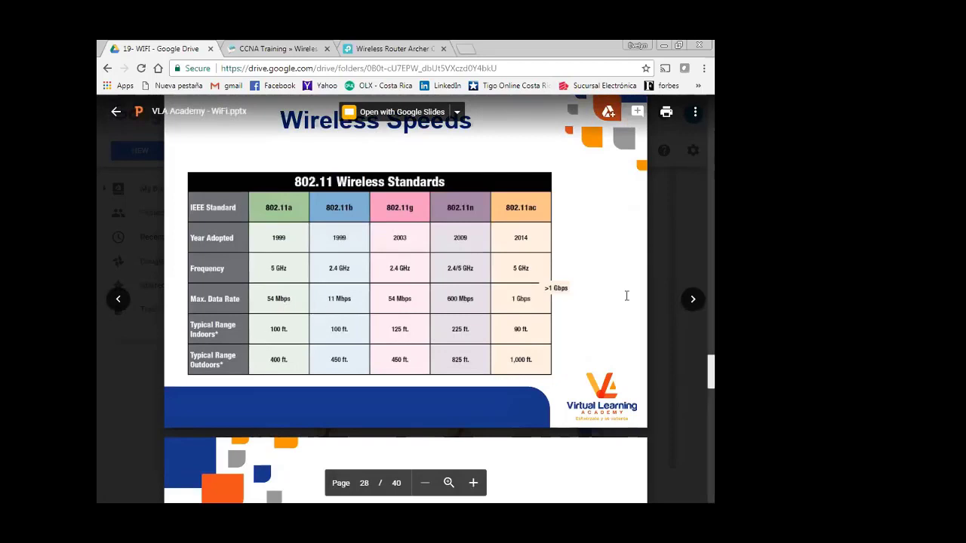
click(350, 49)
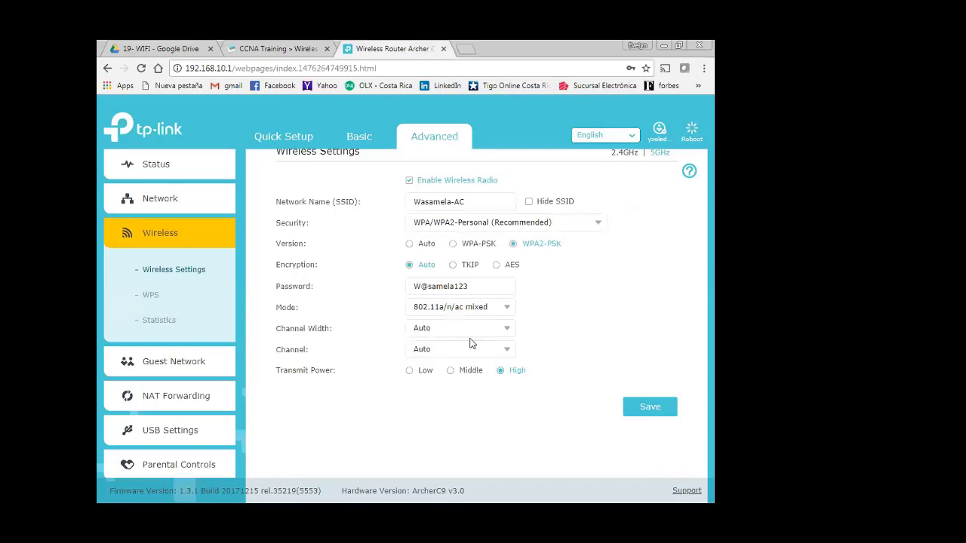
Return to the Google Drive WiFi deck and view Wasamela-AC's connection status at 162.0 Mbps
click(157, 48)
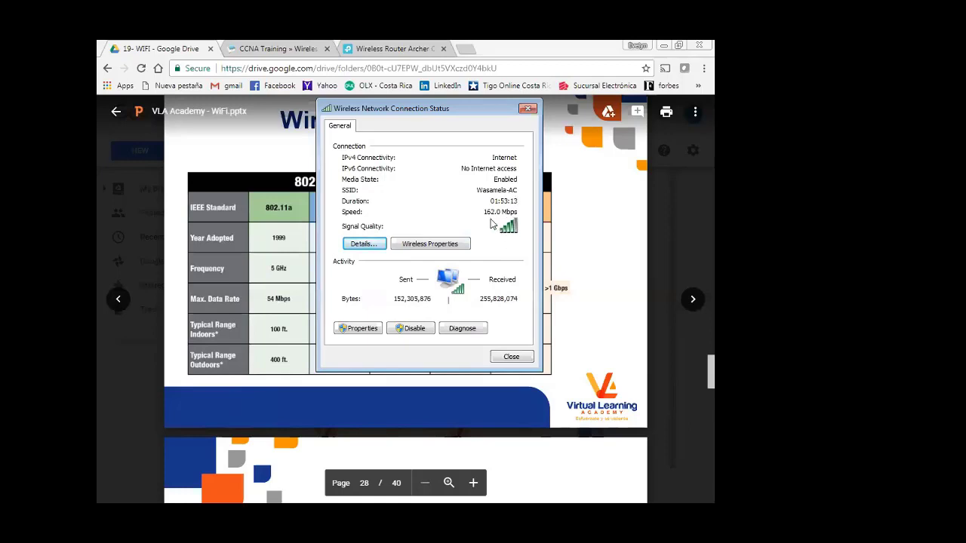
Close the connection status dialog and return to the router's 5GHz Wireless Settings tab
click(511, 358)
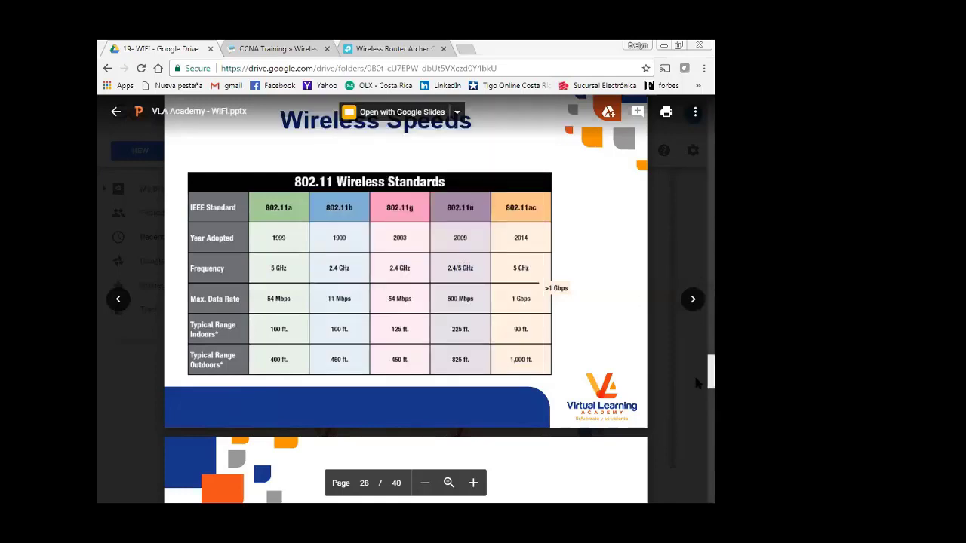
scroll(697, 384, down, 5)
scroll(697, 389, up, 8)
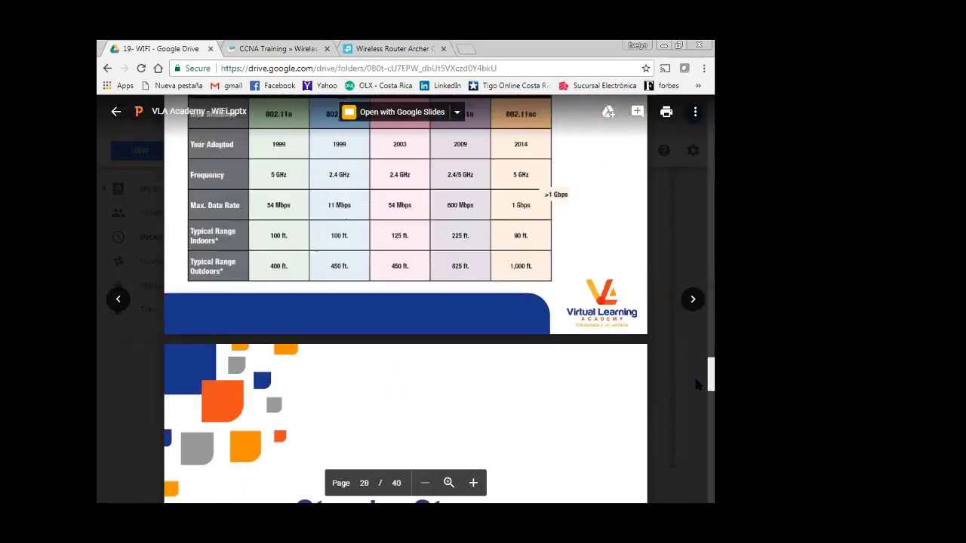
scroll(697, 375, up, 2)
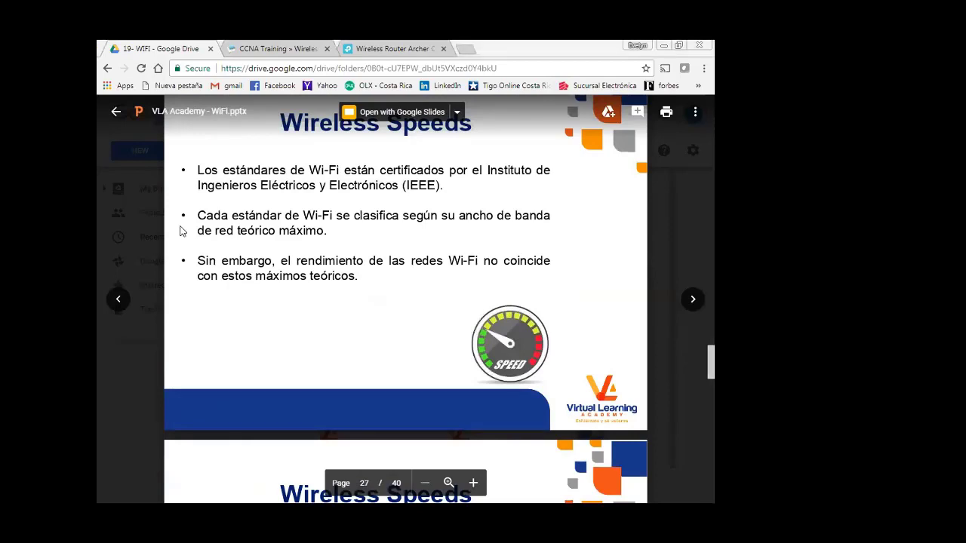
click(349, 50)
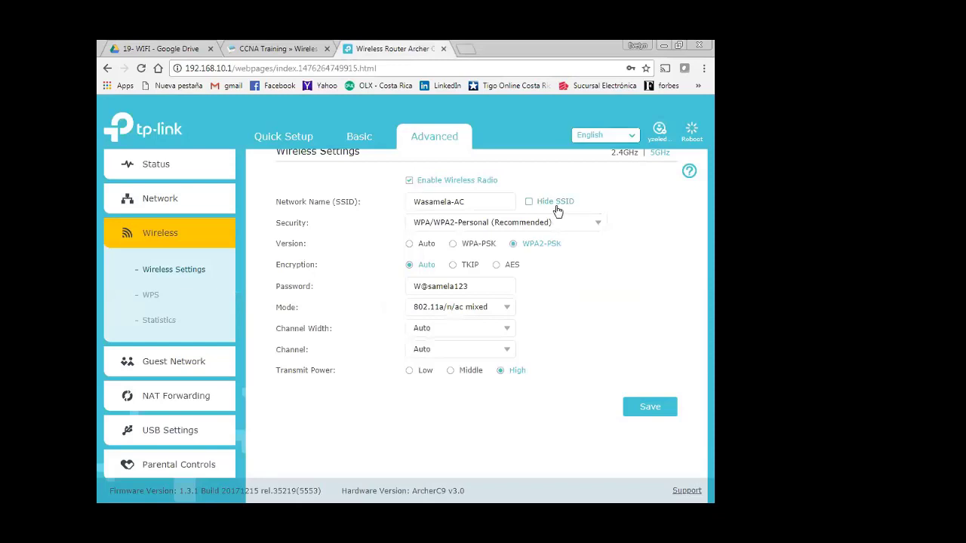
Request the 2.4GHz wireless settings, which drops the session back to the router login page
scroll(696, 277, up, 1)
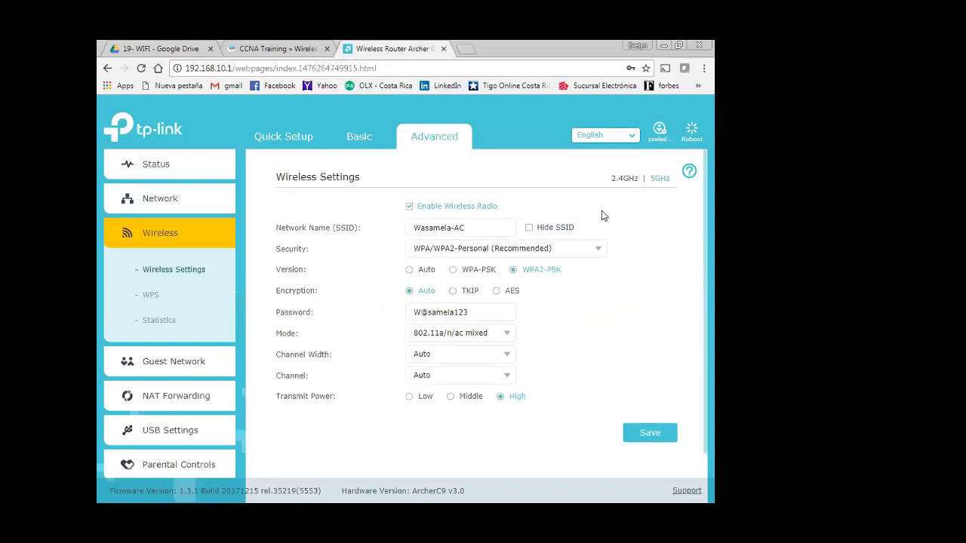
click(626, 179)
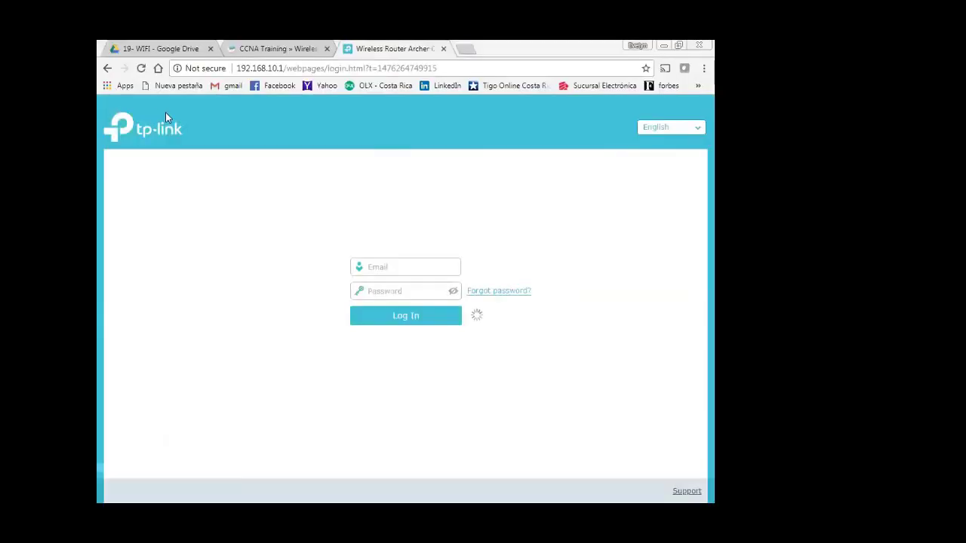
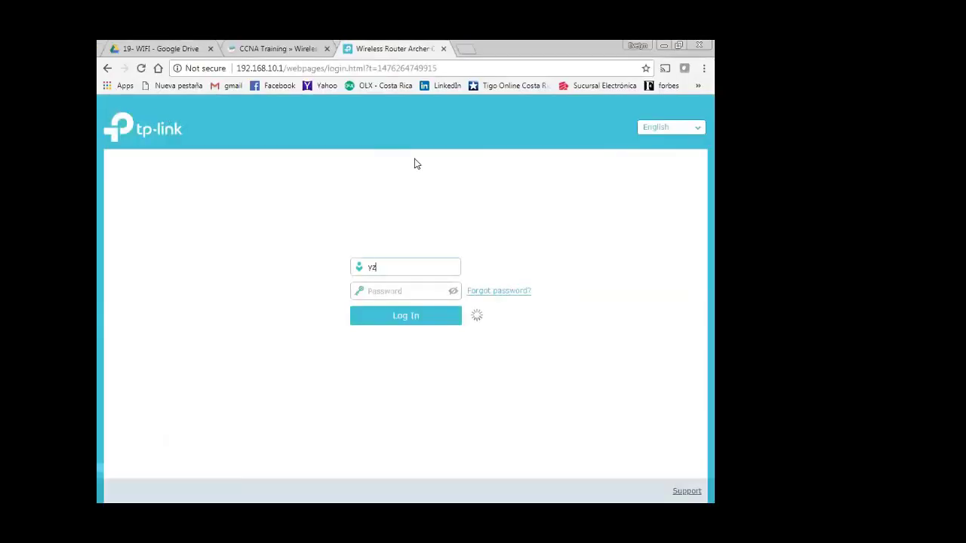
Complete the account email, enter the password, and dismiss the invalid-password error
key(Tab)
text(••••)
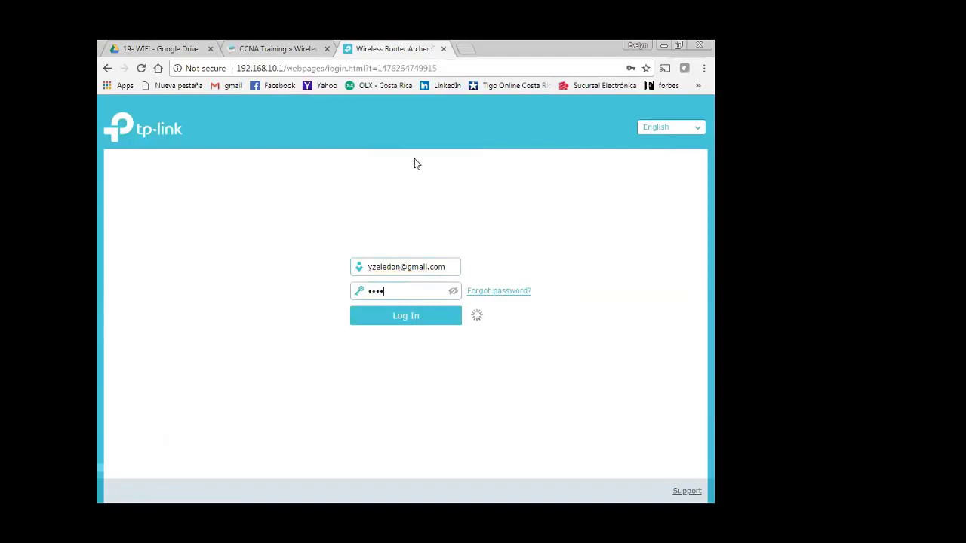
text(•••••)
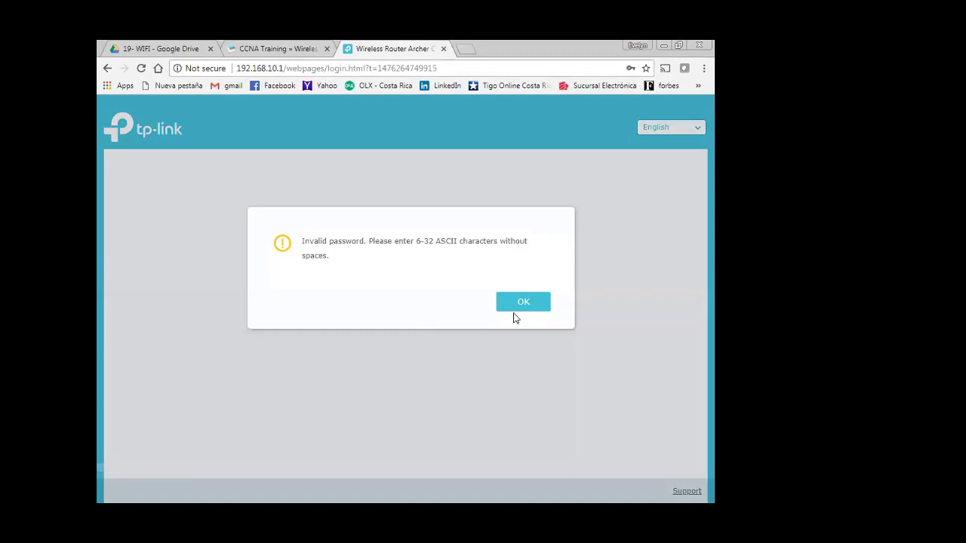
click(518, 306)
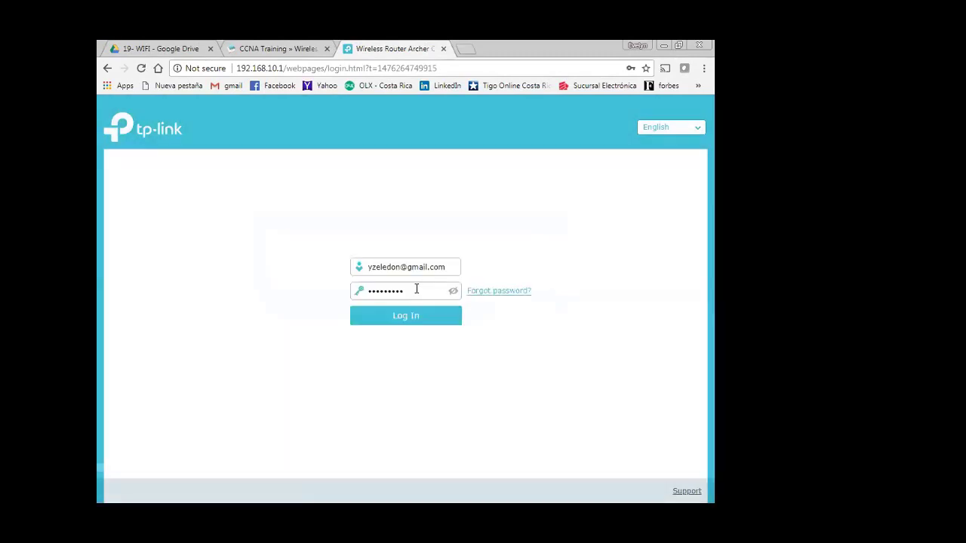
Retype the password, submit the login, and dismiss the second invalid-password error
double_click(414, 289)
text(•••••••••)
key(Return)
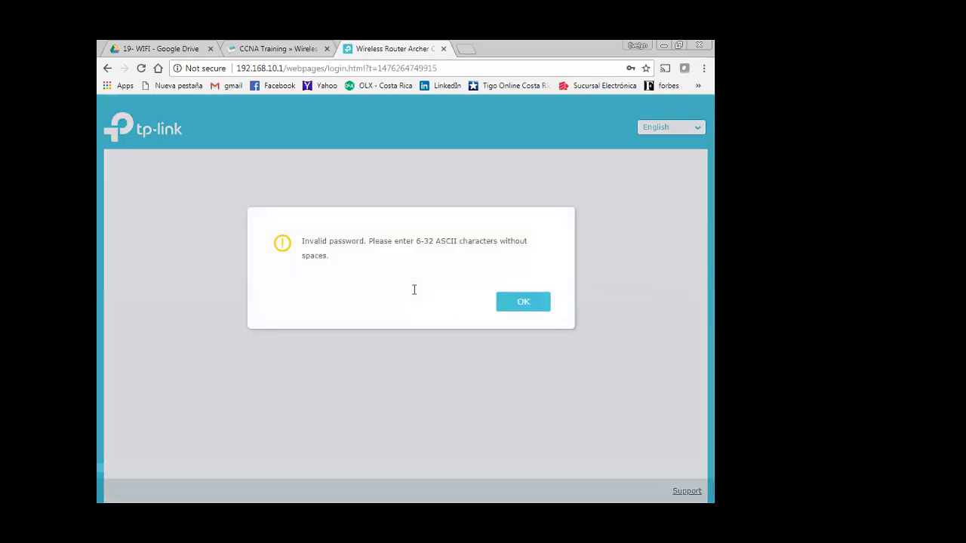
click(519, 310)
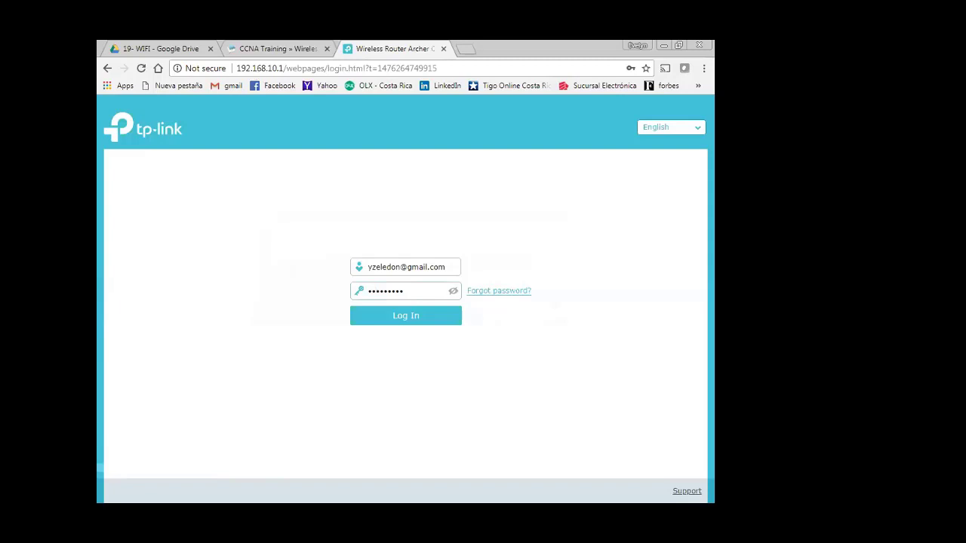
Replace the email in the username field with 'admin'
click(401, 267)
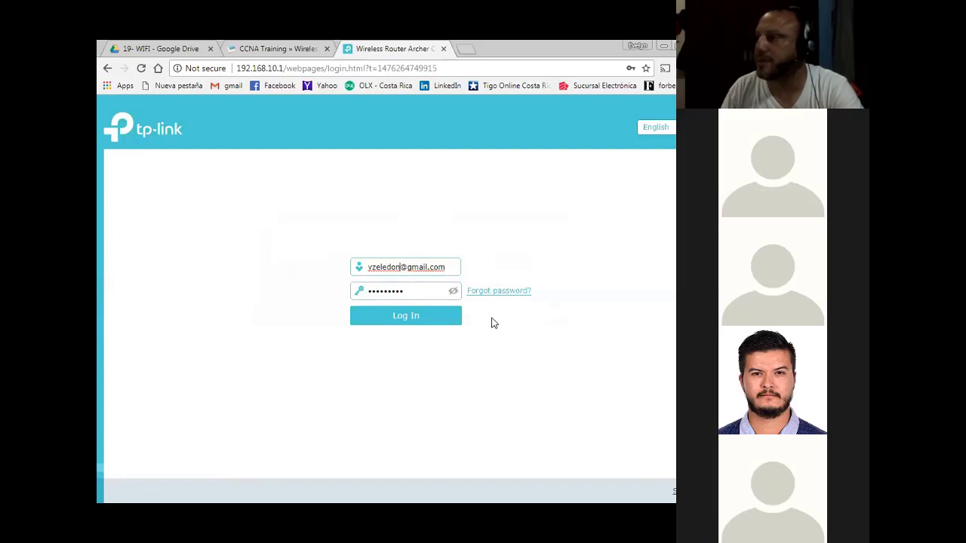
key(ctrl+shift+Right)
key(ctrl+a)
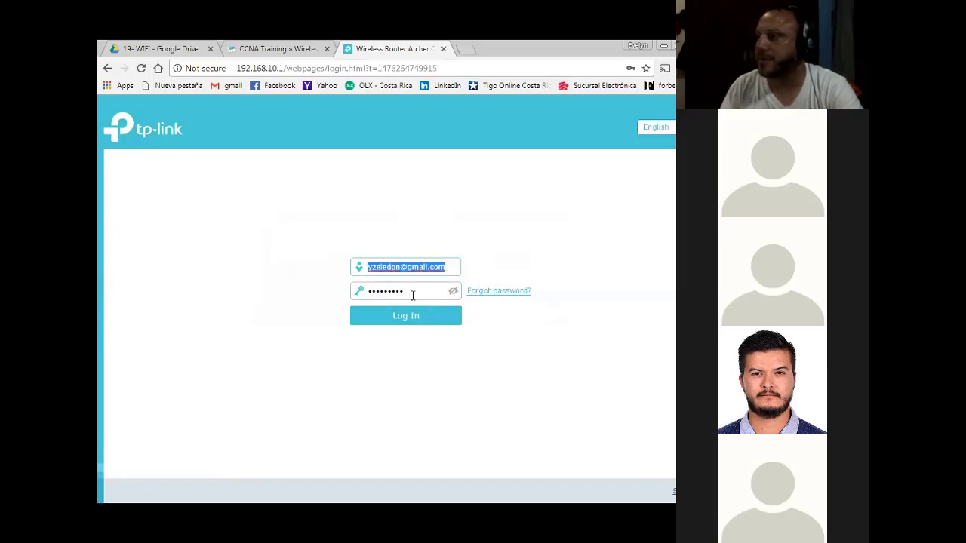
text(admin)
key(Tab)
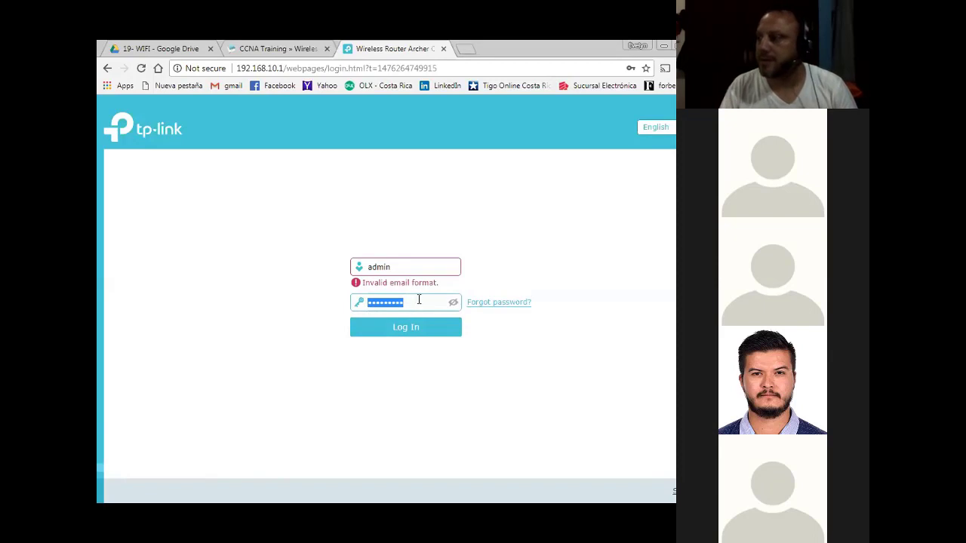
Restore the account email, submit a different password, and dismiss the invalid-password error
key(shift+Tab)
key(ctrl+a)
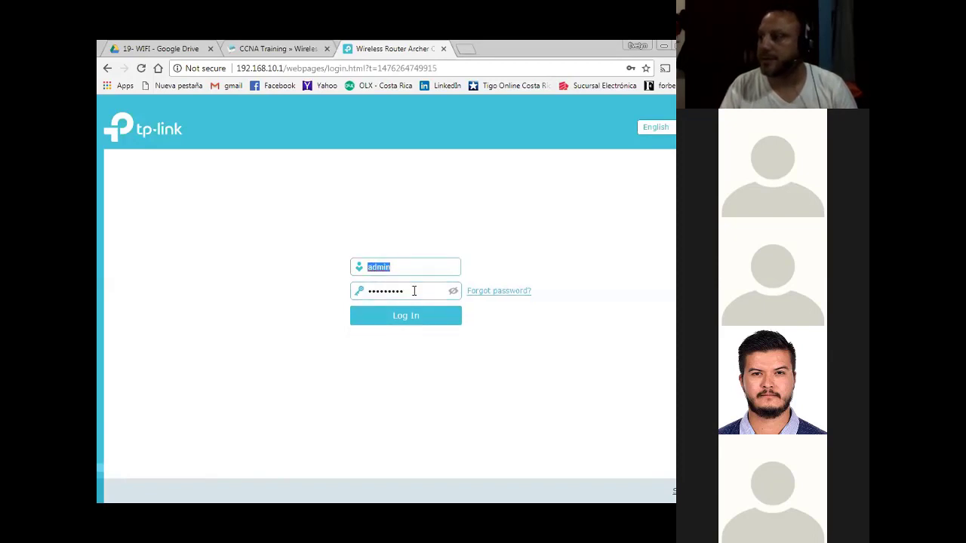
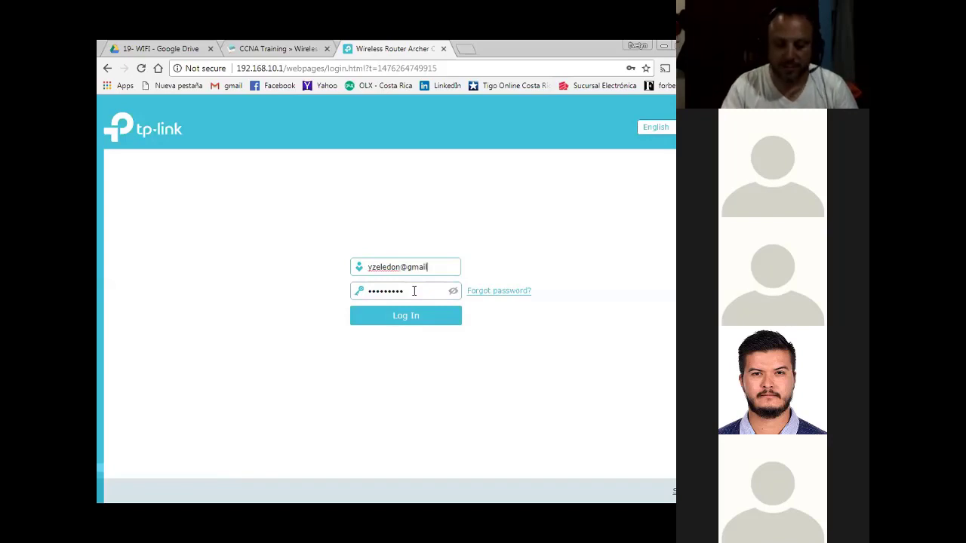
key(Tab)
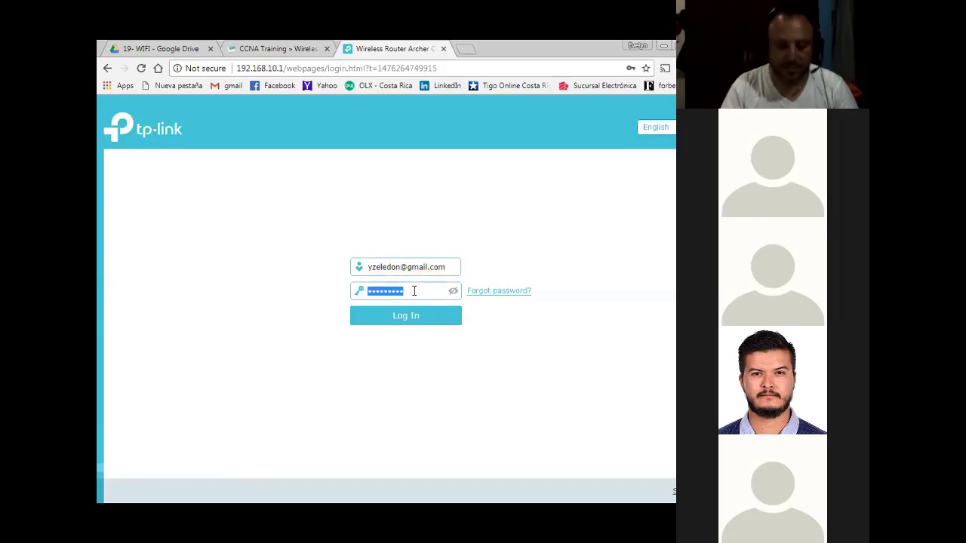
text(•••••••)
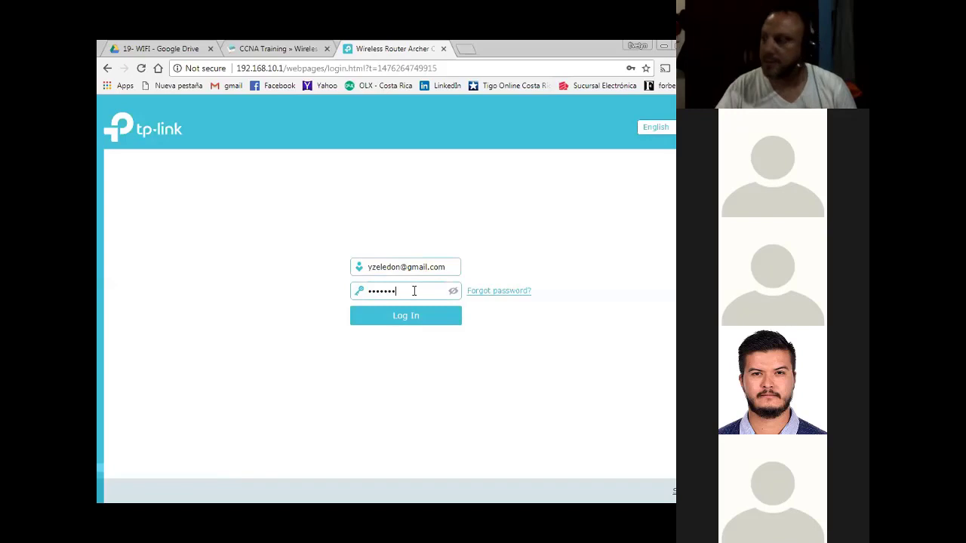
key(Return)
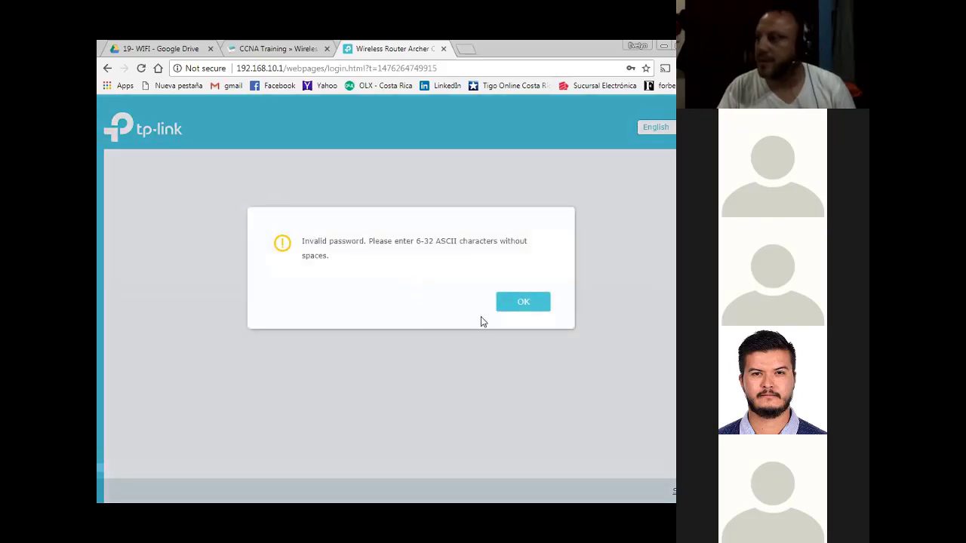
click(522, 303)
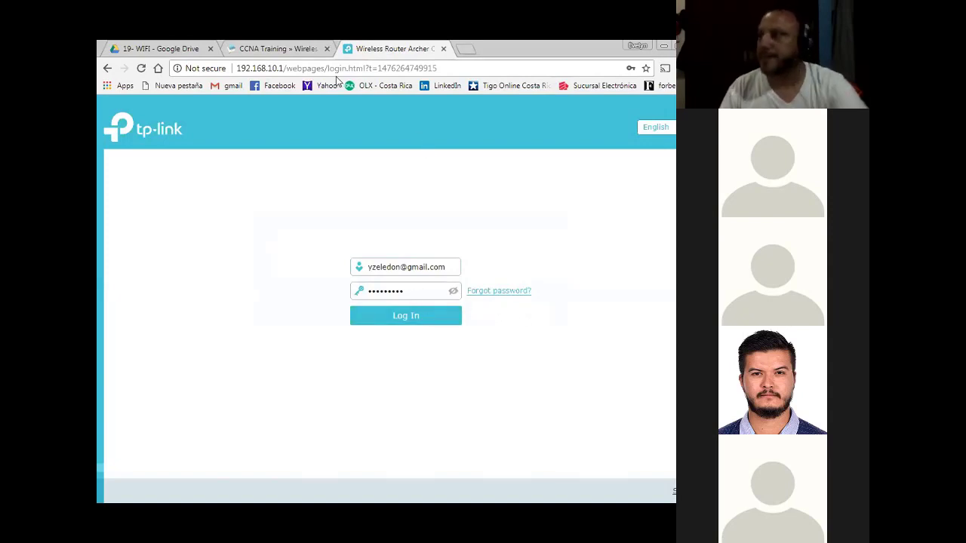
Switch to the '19- WIFI' Drive tab and scroll from page 27 to the page 30 Configuración slide
click(182, 53)
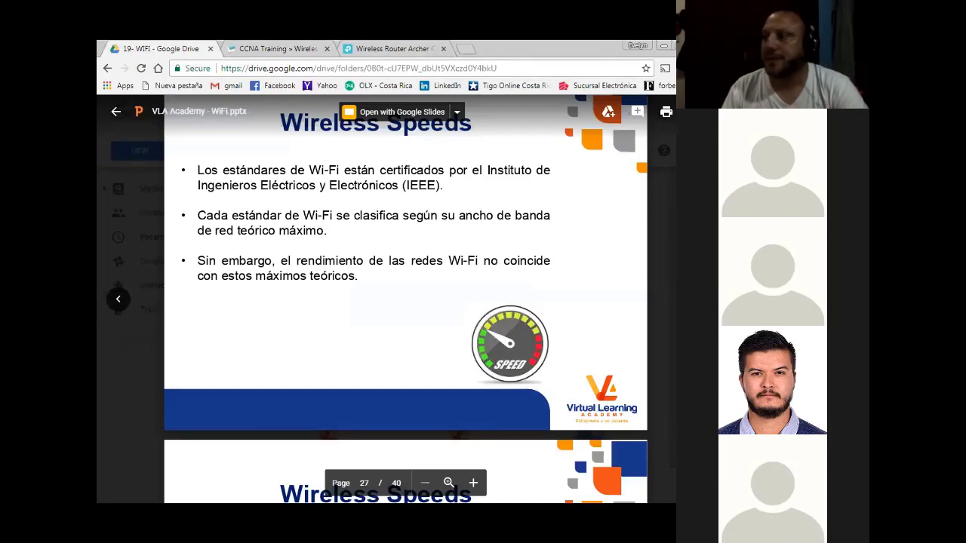
scroll(405, 299, down, 5)
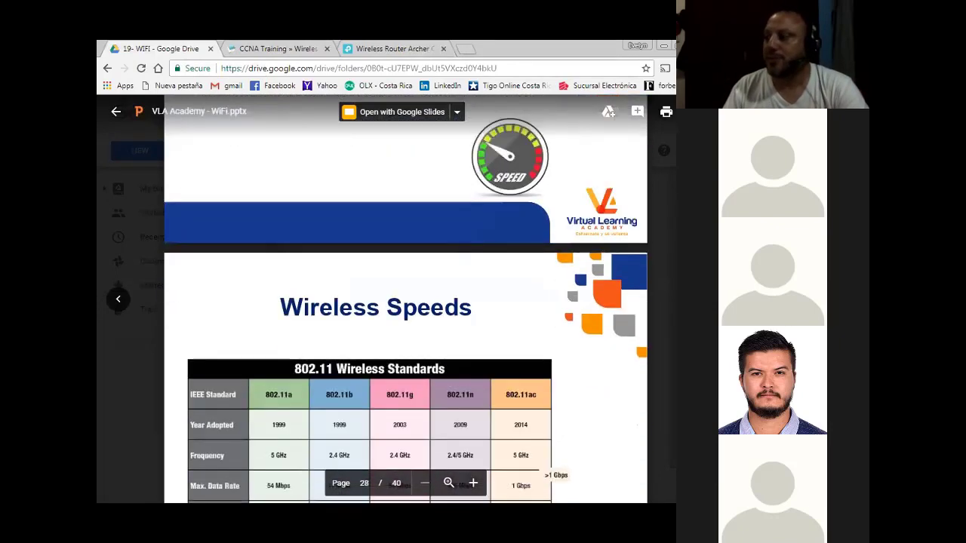
scroll(405, 299, down, 4)
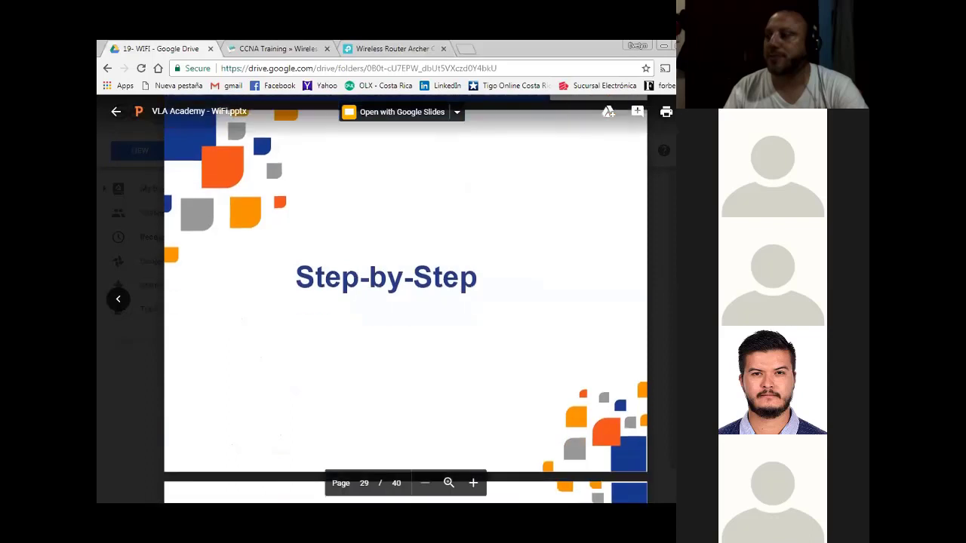
scroll(405, 299, down, 5)
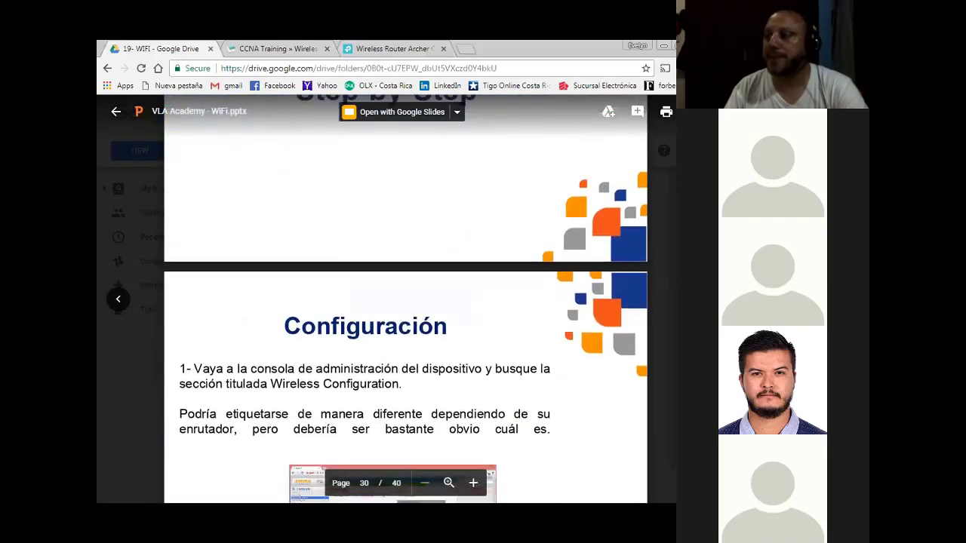
scroll(405, 299, down, 2)
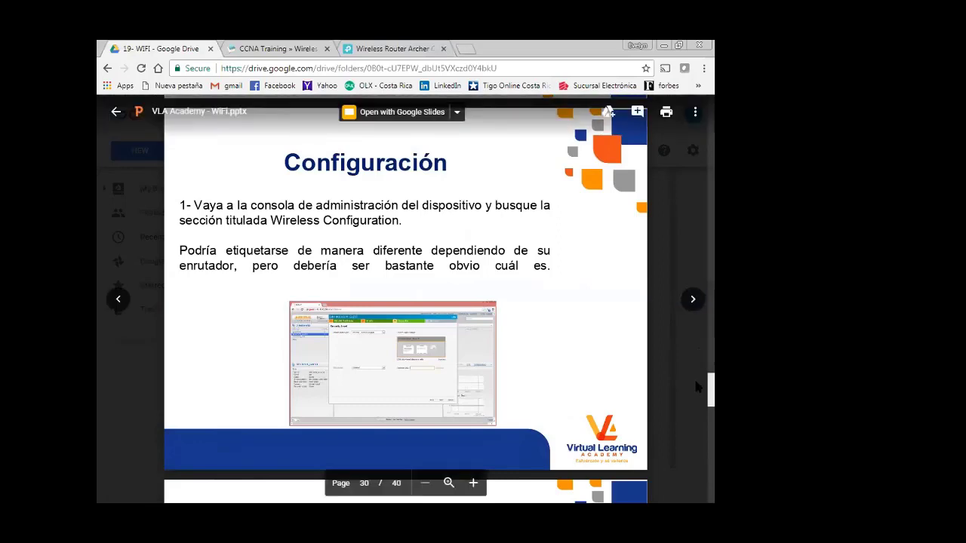
Scroll the WiFi deck through page 31 to page 32, about setting Canal to Automático
scroll(694, 381, down, 5)
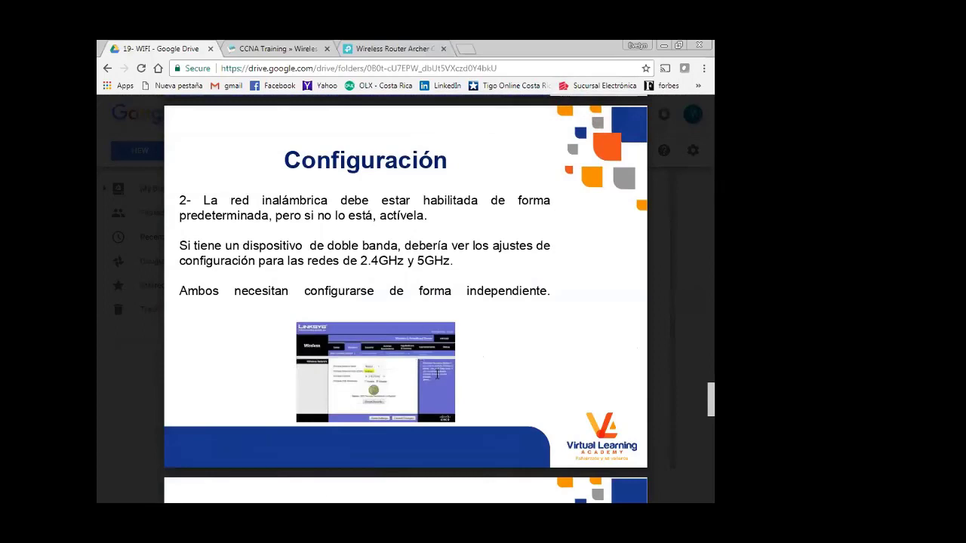
mouse_move(438, 375)
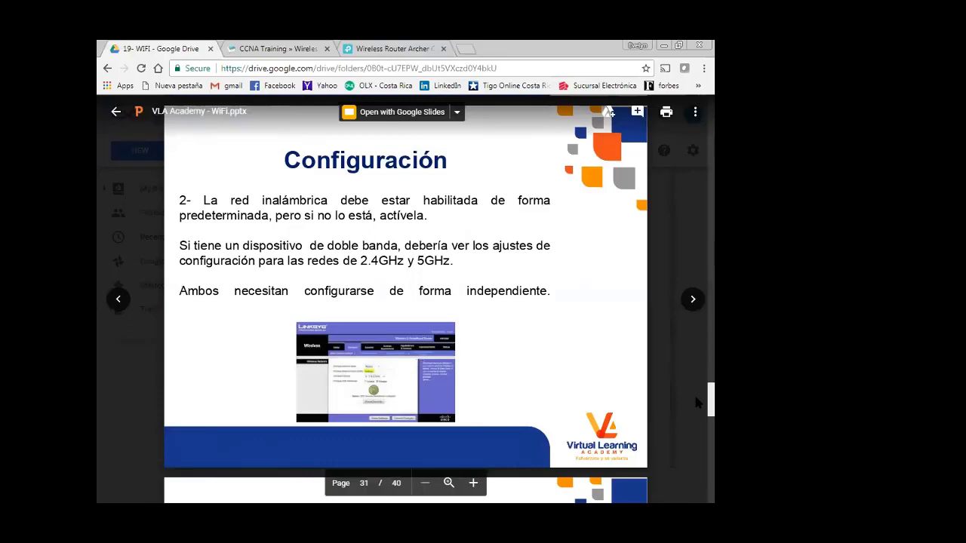
scroll(698, 403, down, 5)
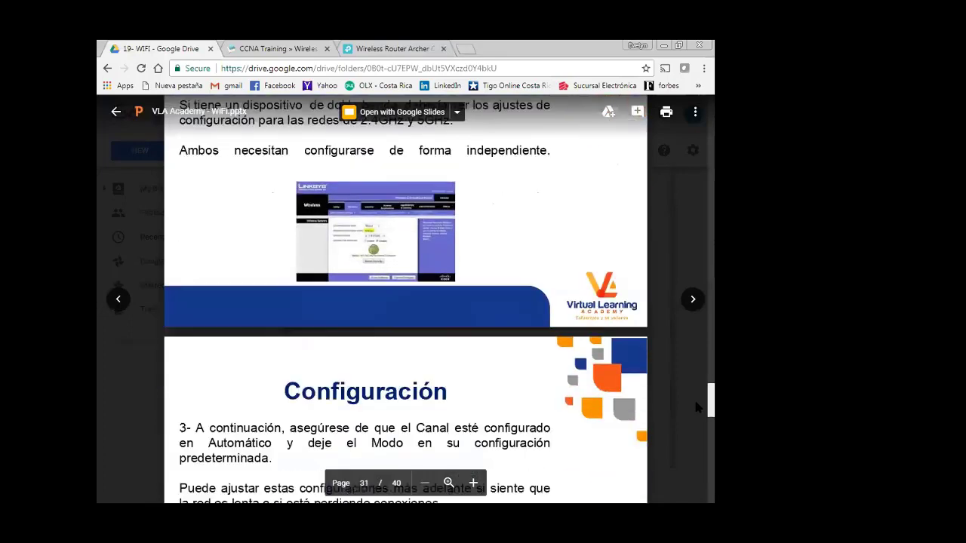
scroll(698, 411, down, 1)
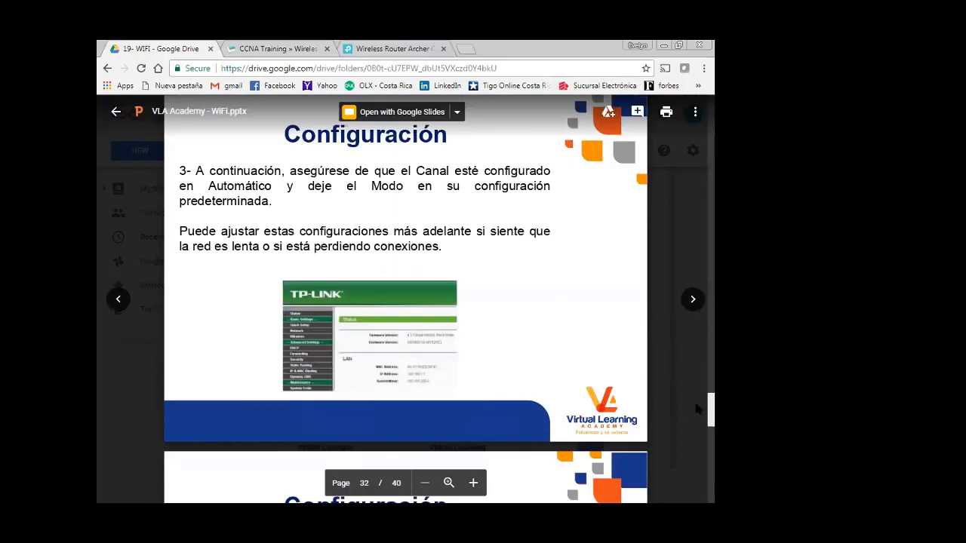
Scroll to the page 33 SSID slide and show Wasamela-AC's connection status at 162.0 Mbps
scroll(697, 414, down, 1)
scroll(697, 413, down, 5)
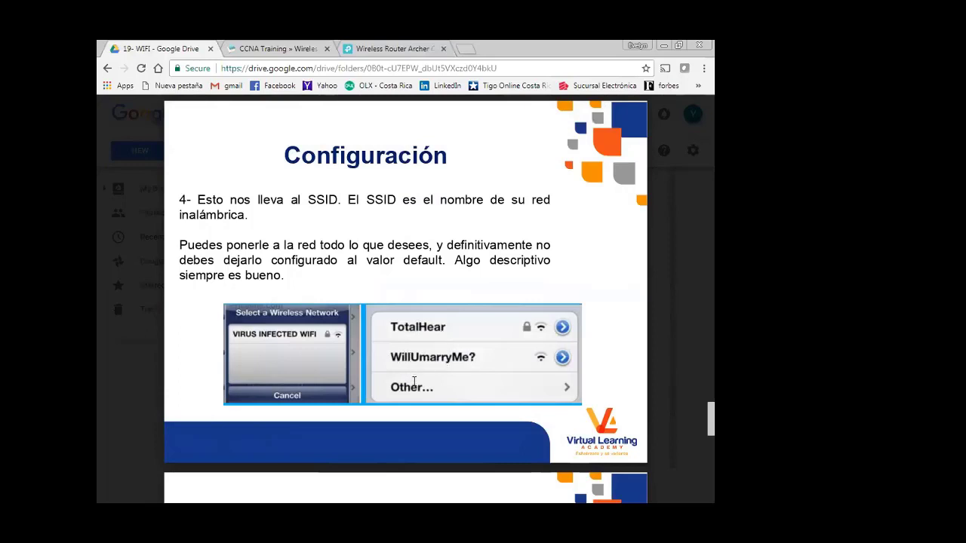
mouse_move(567, 384)
mouse_move(608, 111)
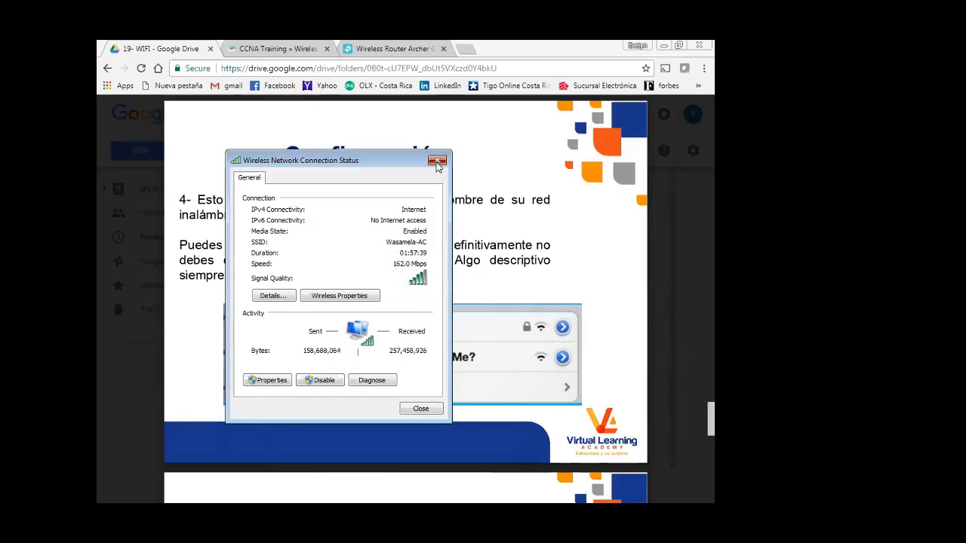
Close the Wireless Network Connection Status dialog over the SSID Configuración slide
click(437, 161)
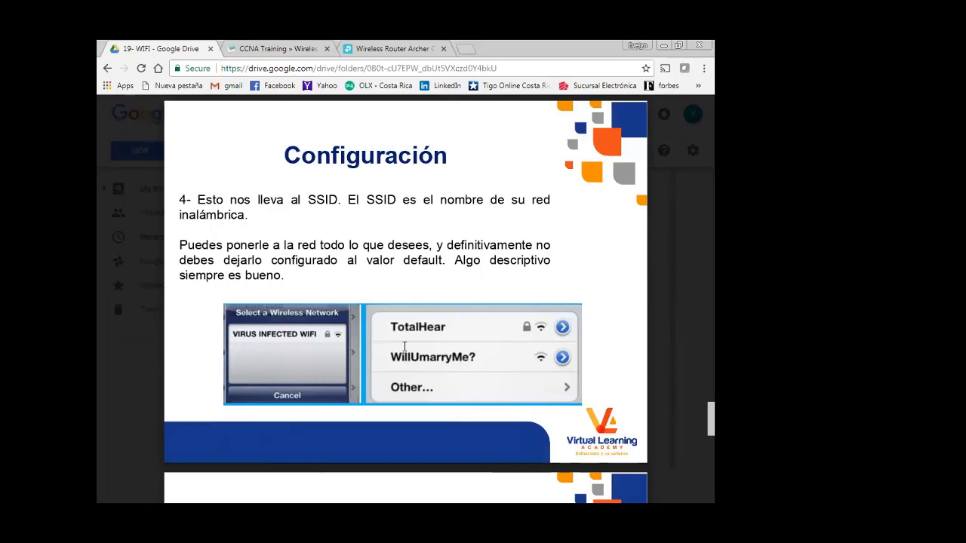
Scroll the WiFi deck from page 33 to page 34, listing available wireless networks
mouse_move(693, 332)
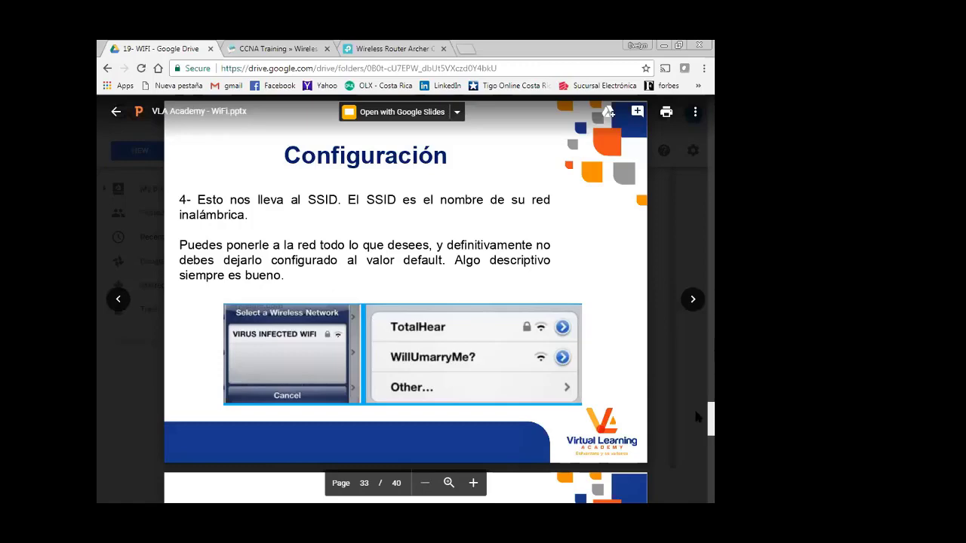
scroll(696, 419, down, 4)
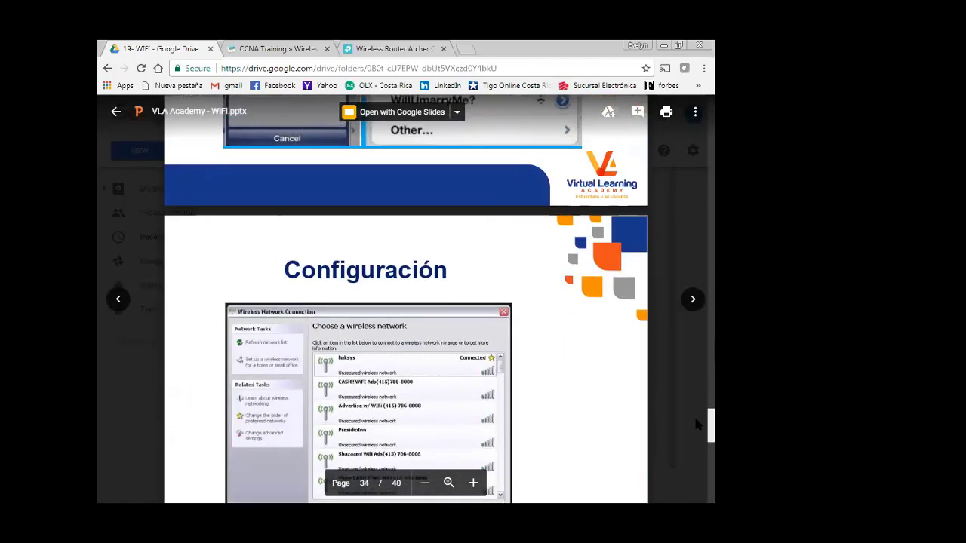
scroll(697, 426, down, 2)
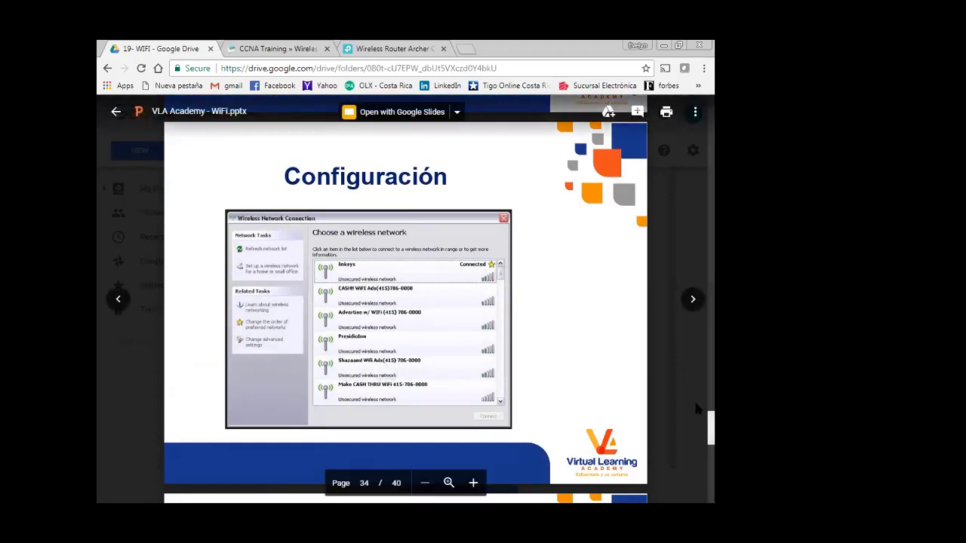
Scroll the Drive preview from slide 34 to slide 35, the WPA2 encryption recommendation
scroll(697, 411, down, 5)
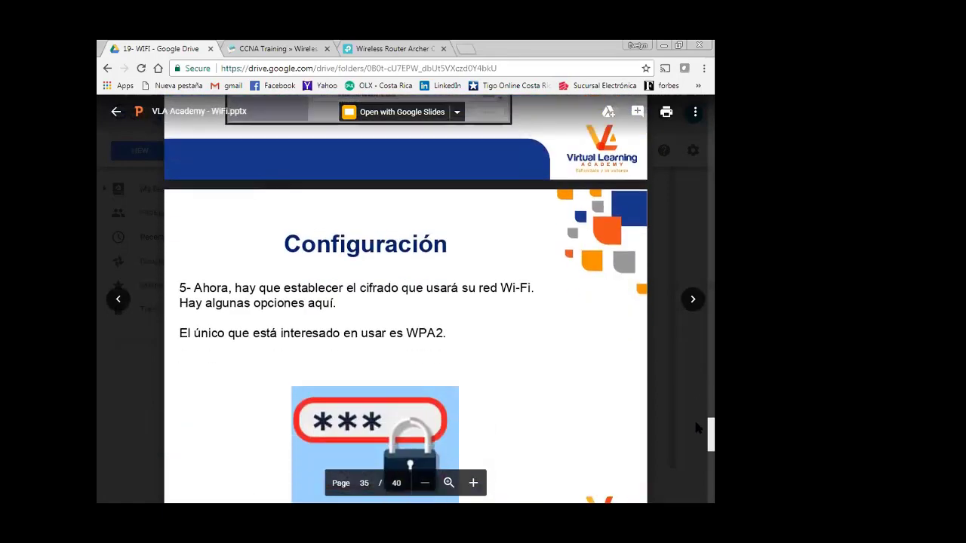
scroll(697, 428, down, 2)
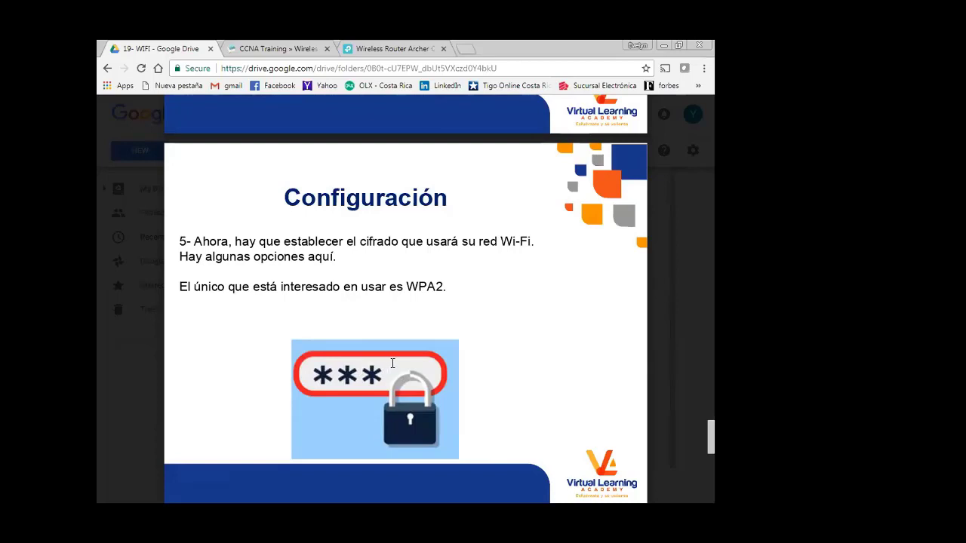
mouse_move(621, 385)
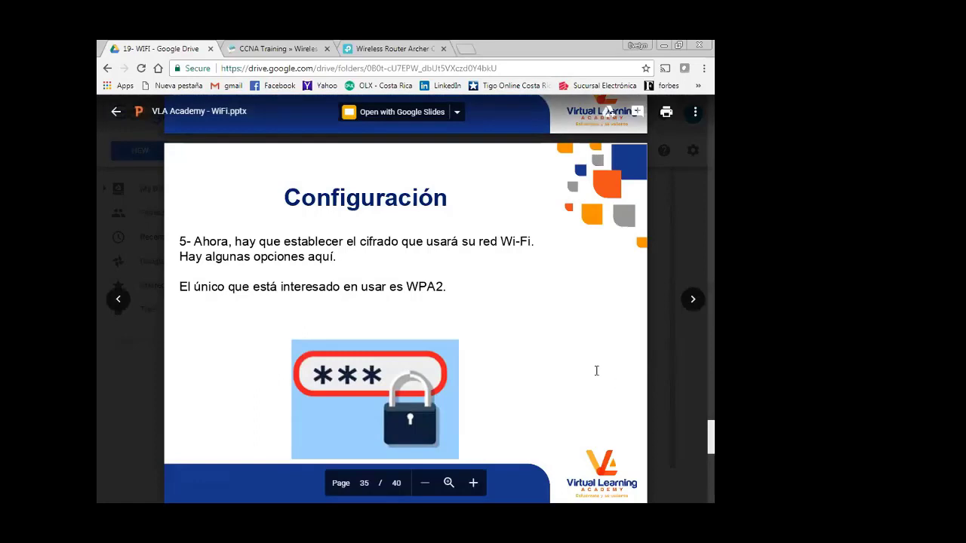